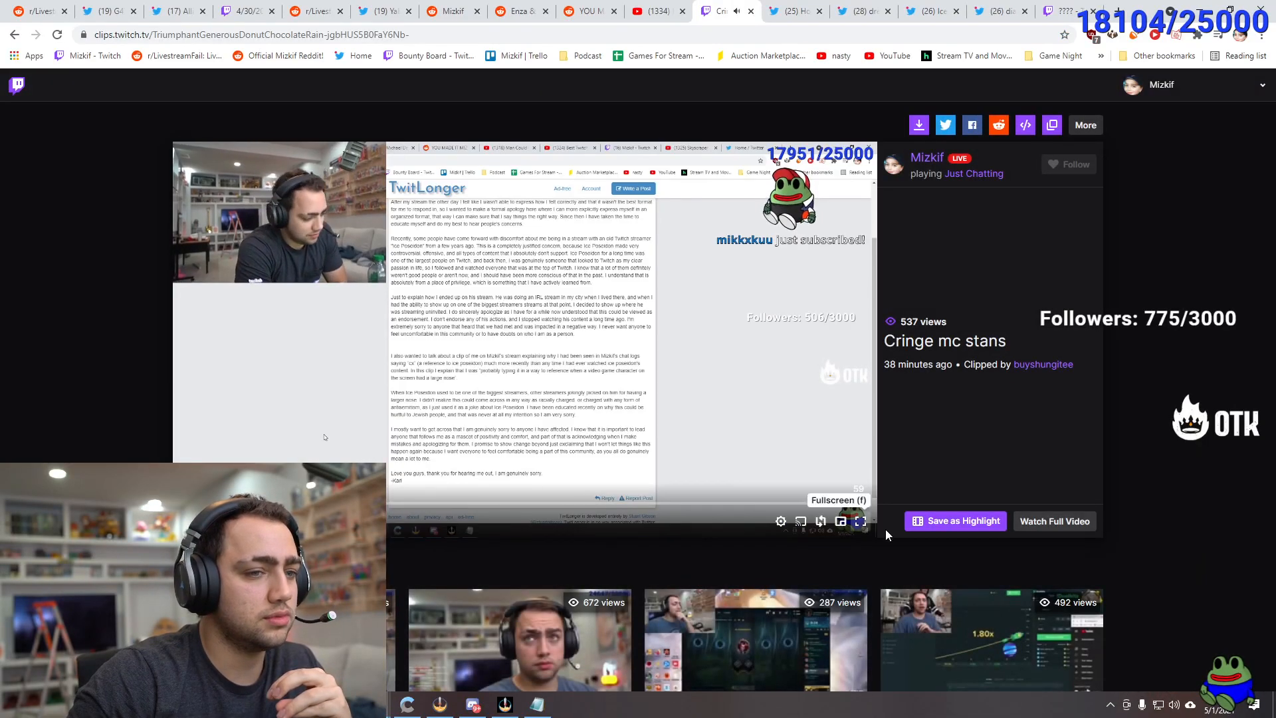
Step: Play the TwitLonger apology clip fullscreen so the whole apology text fills the screen
{"action": "left_click", "coordinate": [862, 521]}
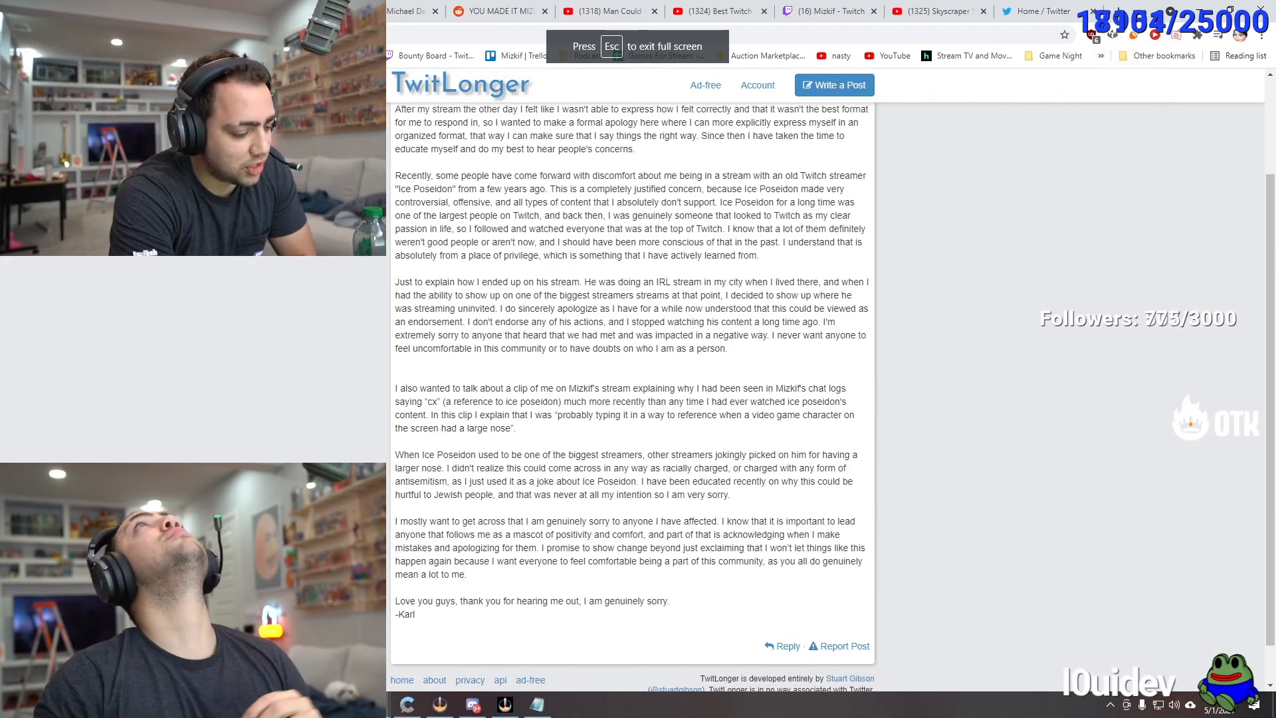